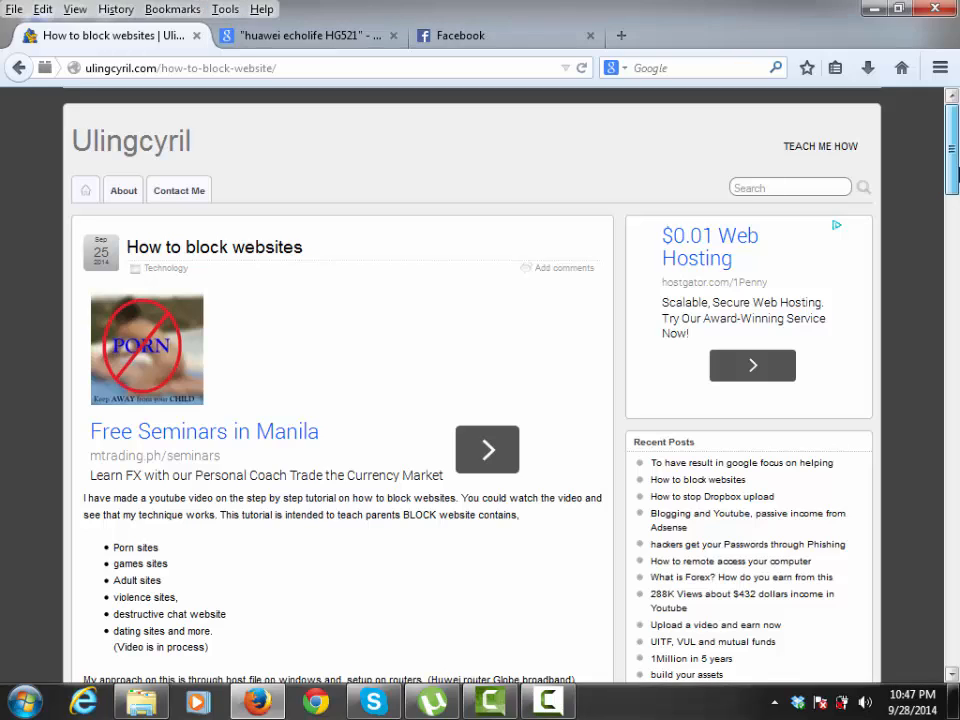
# Scroll the blog post down to its instructions for blocking a website in the router.
pyautogui.moveTo(955, 172); pyautogui.dragTo(957, 201)
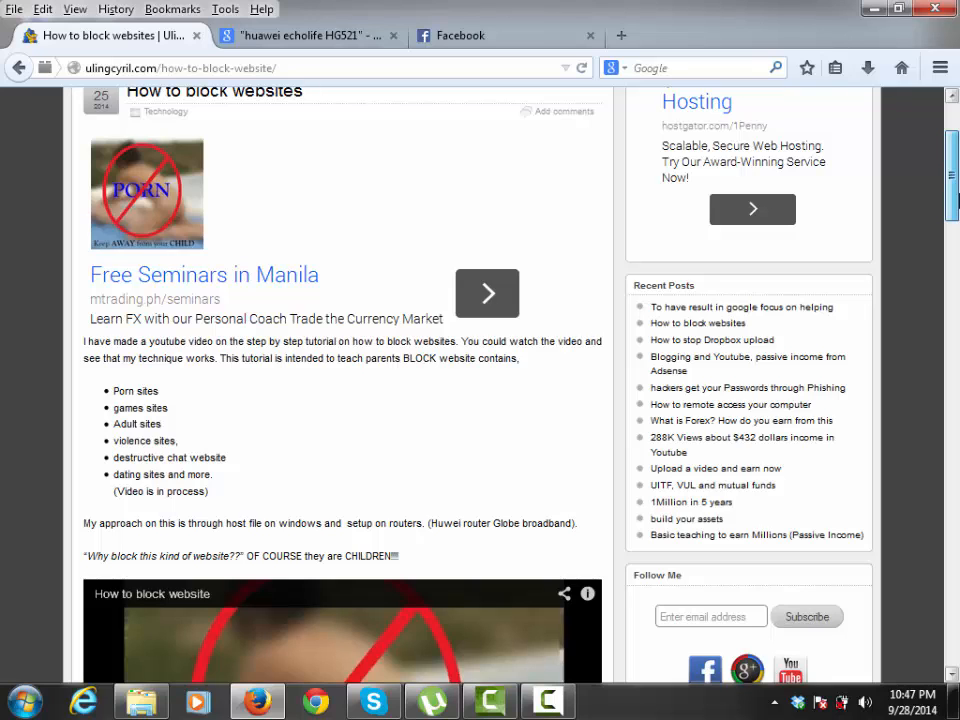
pyautogui.moveTo(955, 200); pyautogui.dragTo(950, 335)
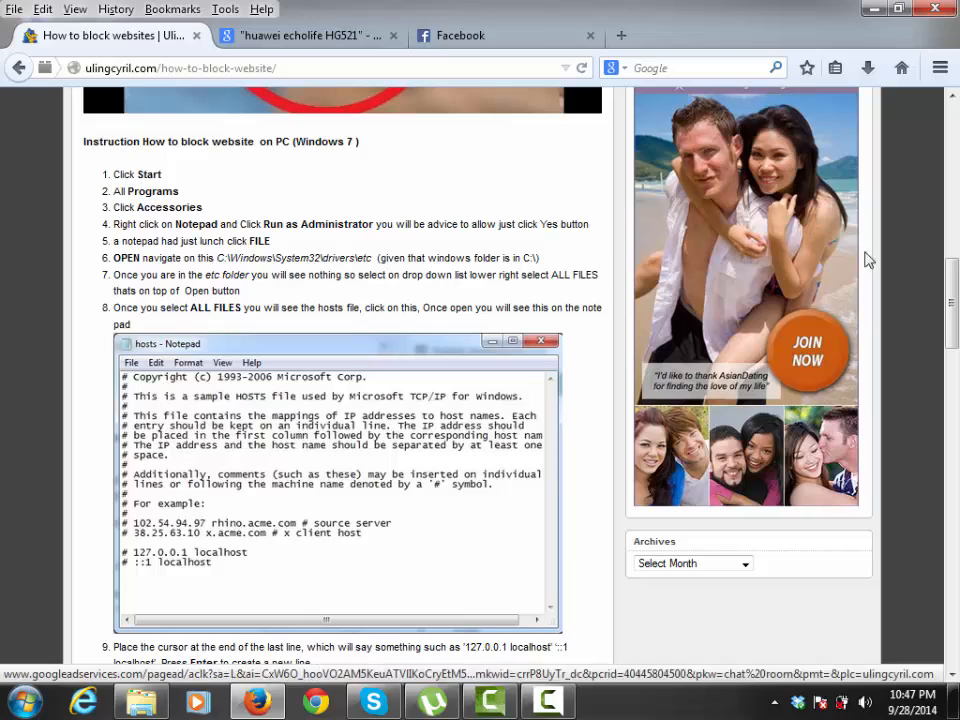
pyautogui.moveTo(950, 320); pyautogui.dragTo(905, 482)
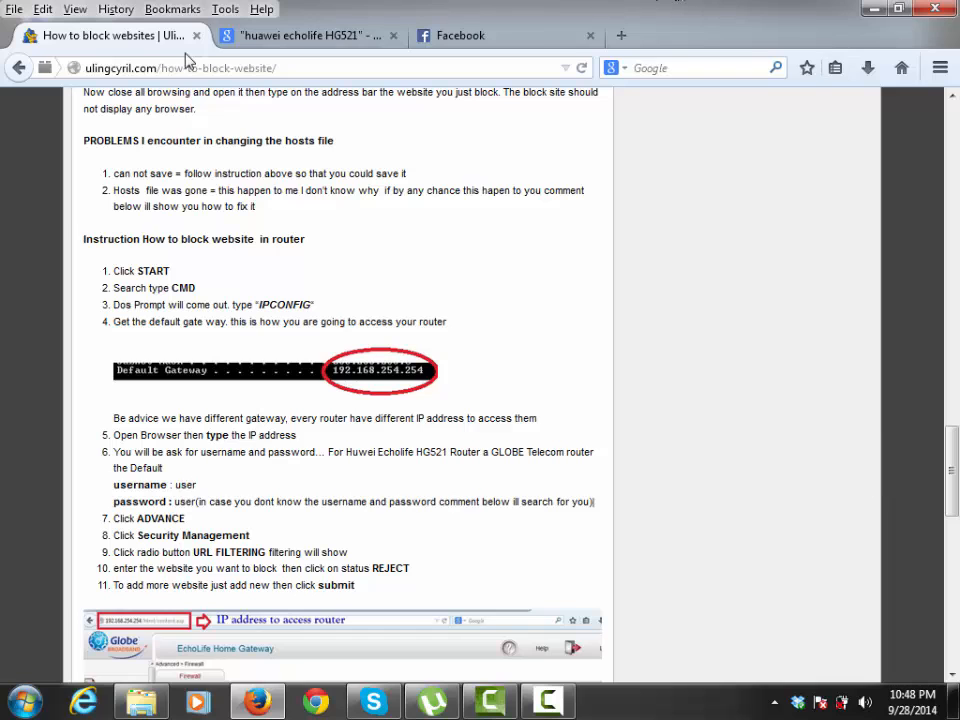
# View the Google Images results for the Huawei EchoLife HG521, then bring up the Windows Start menu.
pyautogui.click(220, 35)
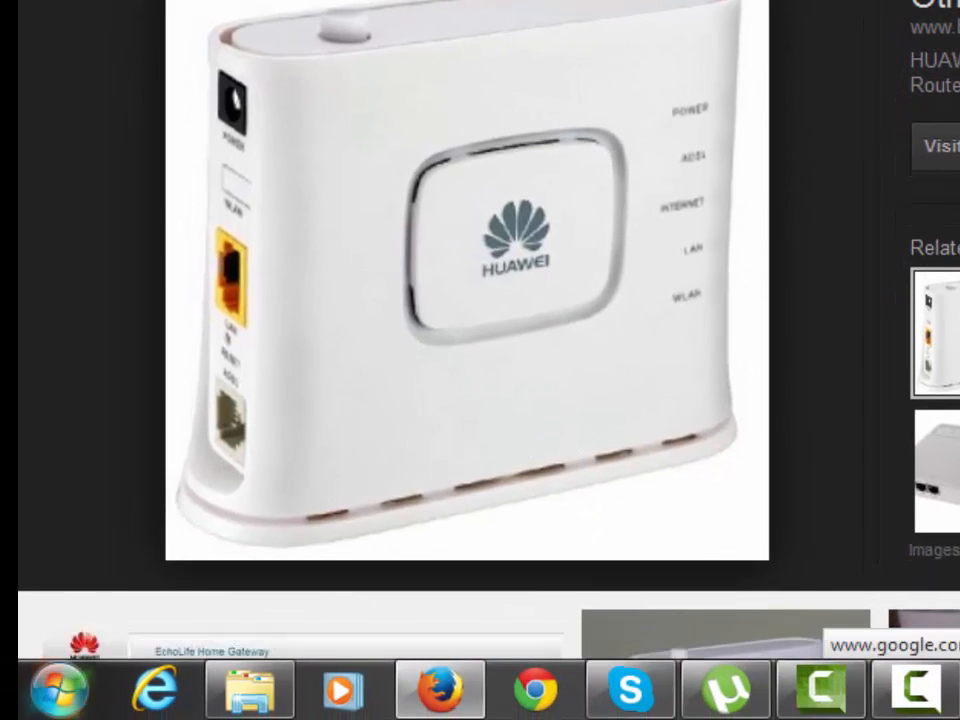
pyautogui.click(58, 690)
# Launch Command Prompt via cmd and run ipconfig to find the 192.168.254.254 default gateway.
pyautogui.click(144, 613)
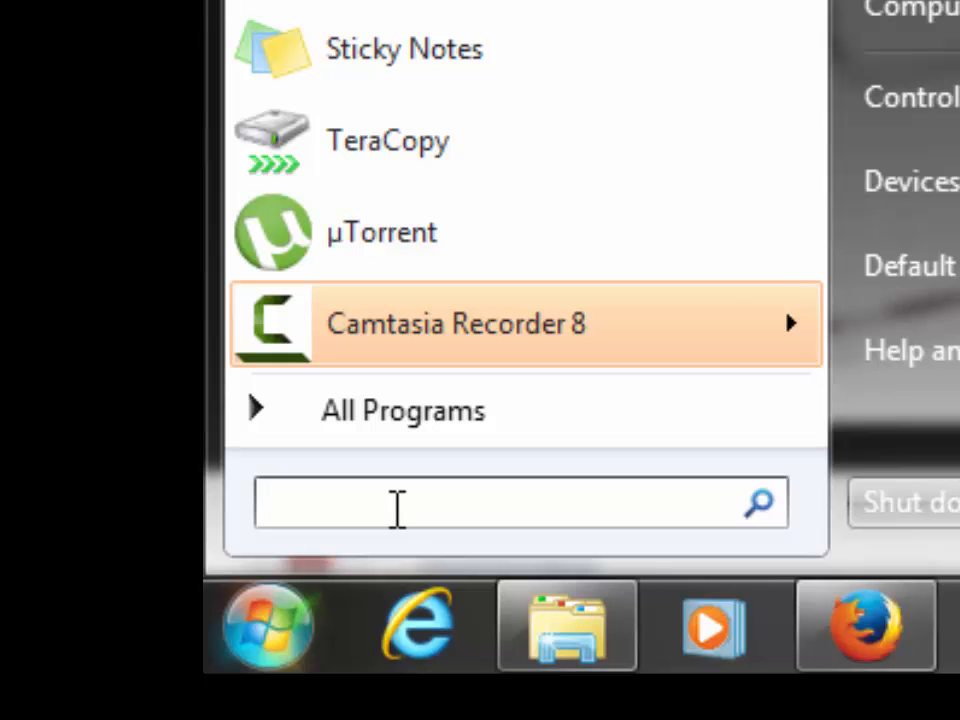
pyautogui.write('cmd')
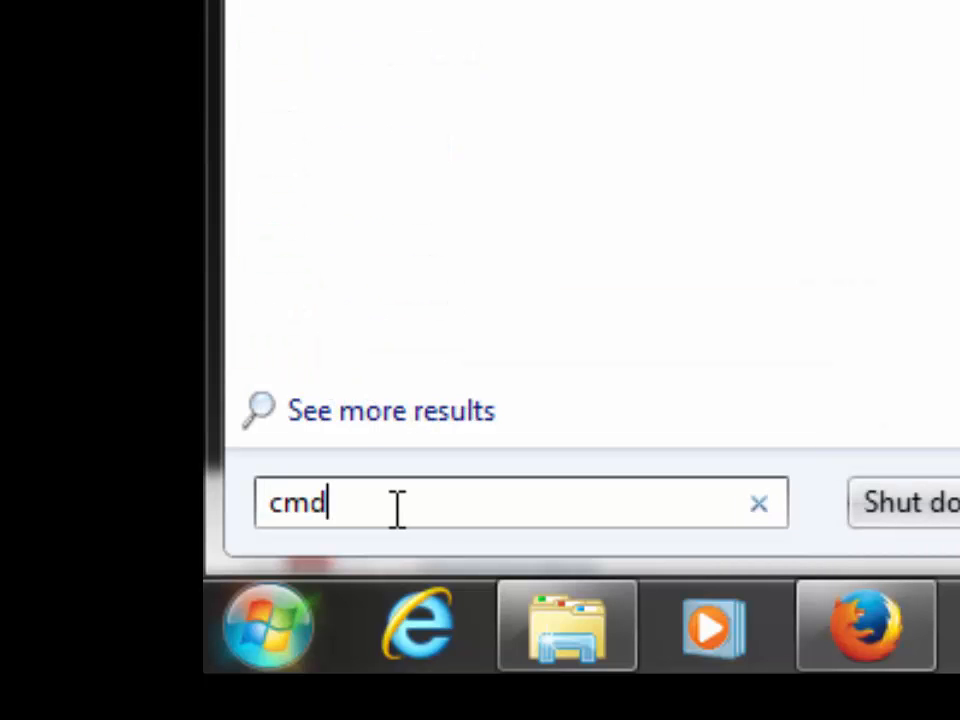
pyautogui.press('Return')
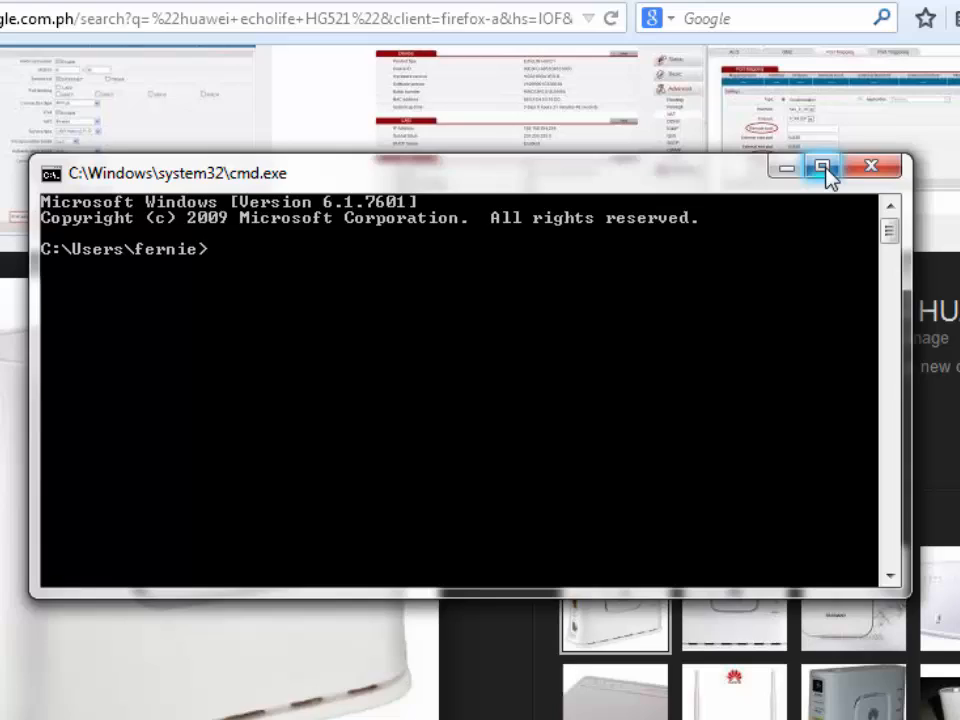
pyautogui.click(826, 170)
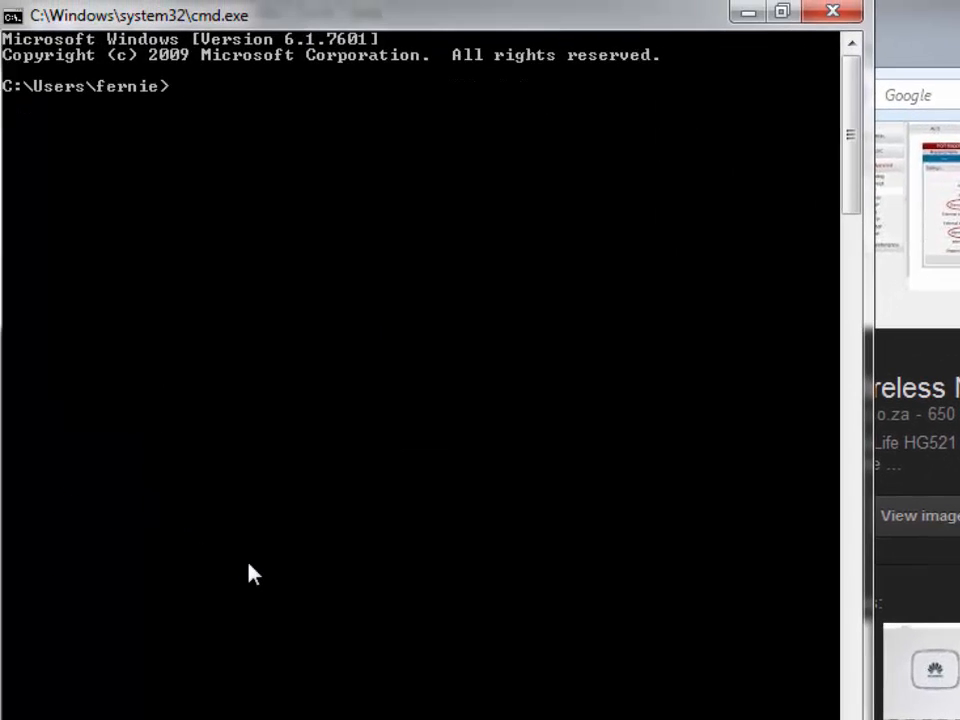
pyautogui.write('ipconfi')
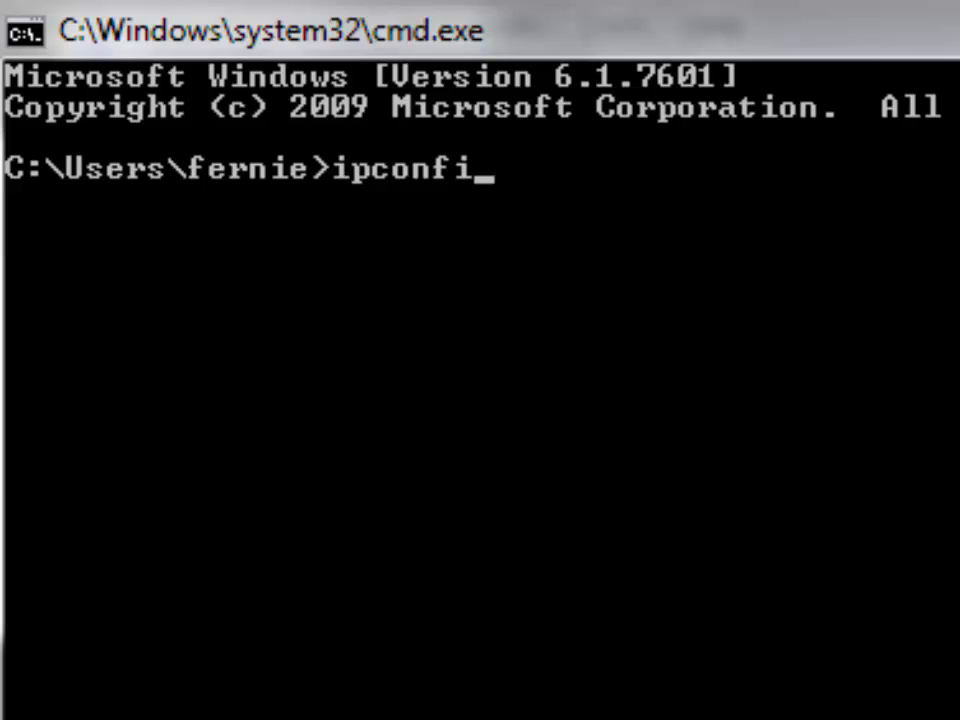
pyautogui.write('g')
pyautogui.press('Return')
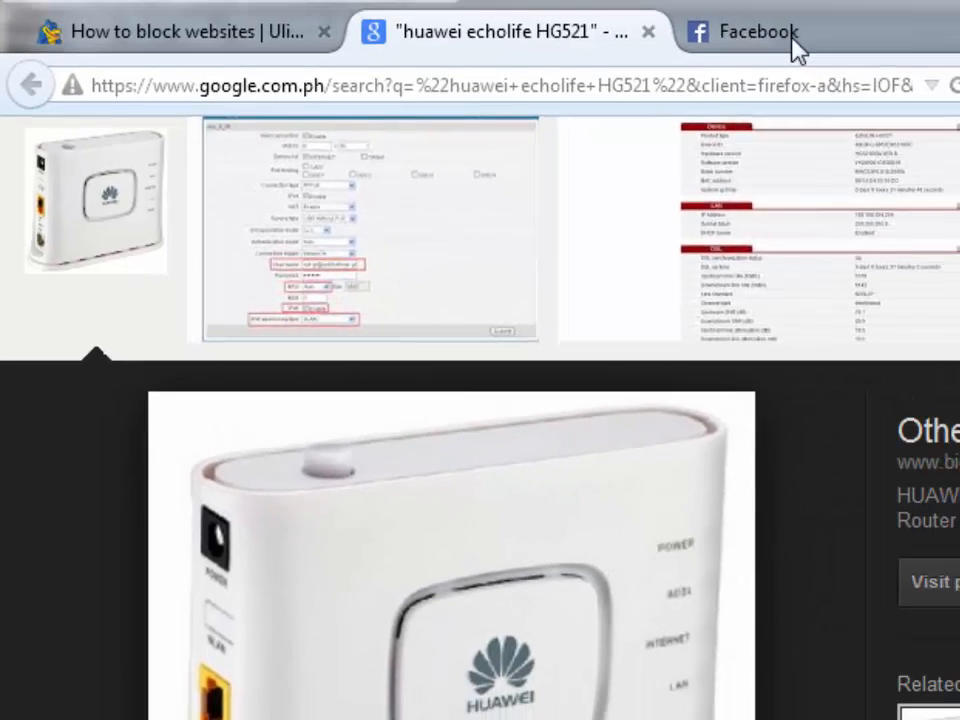
# Load the router's status page at 192.168.254.254 in a new Firefox tab.
pyautogui.click(793, 42)
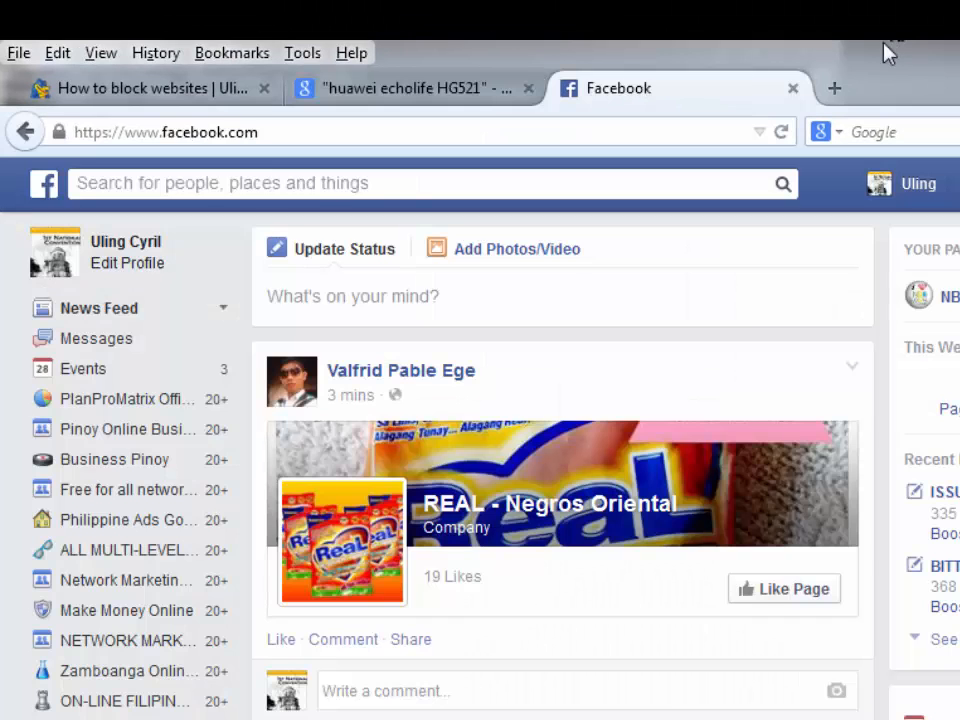
pyautogui.click(836, 90)
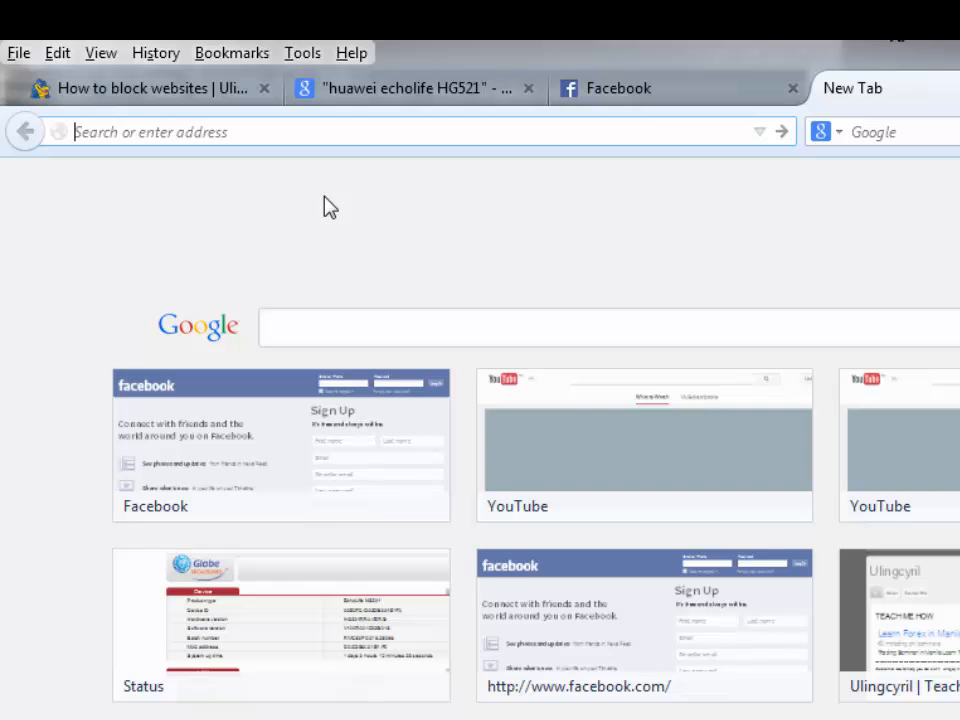
pyautogui.write('192.')
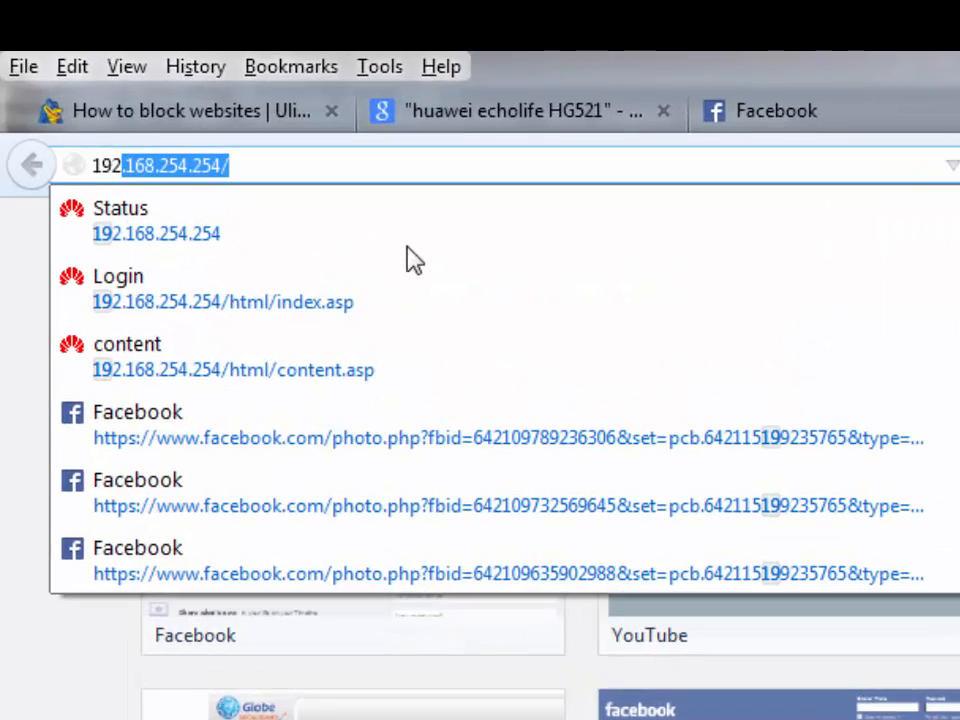
pyautogui.write('1')
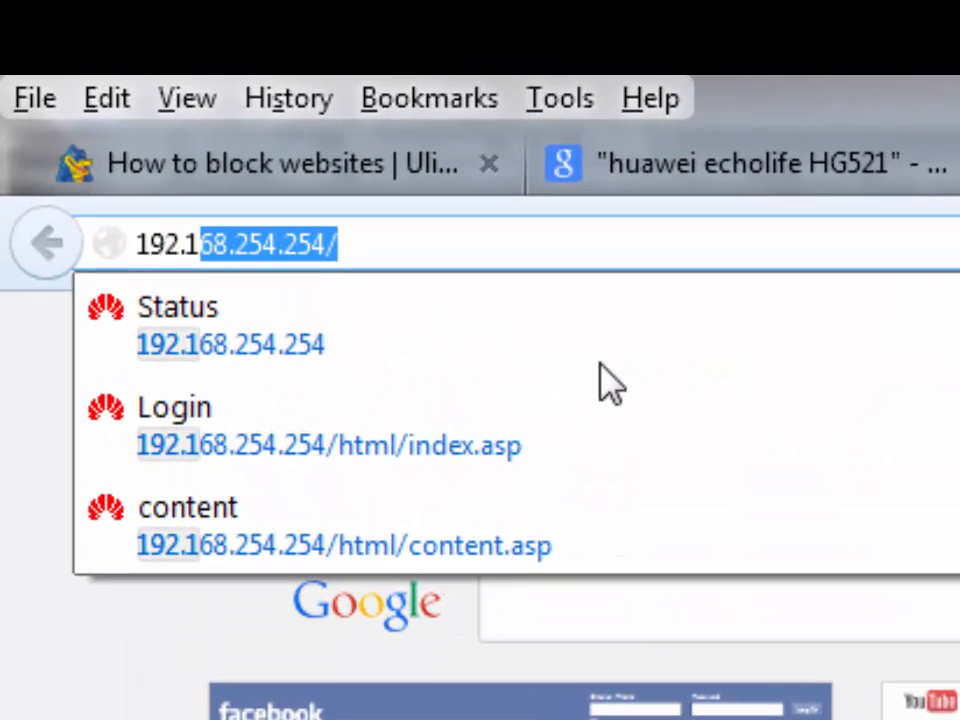
pyautogui.write('68')
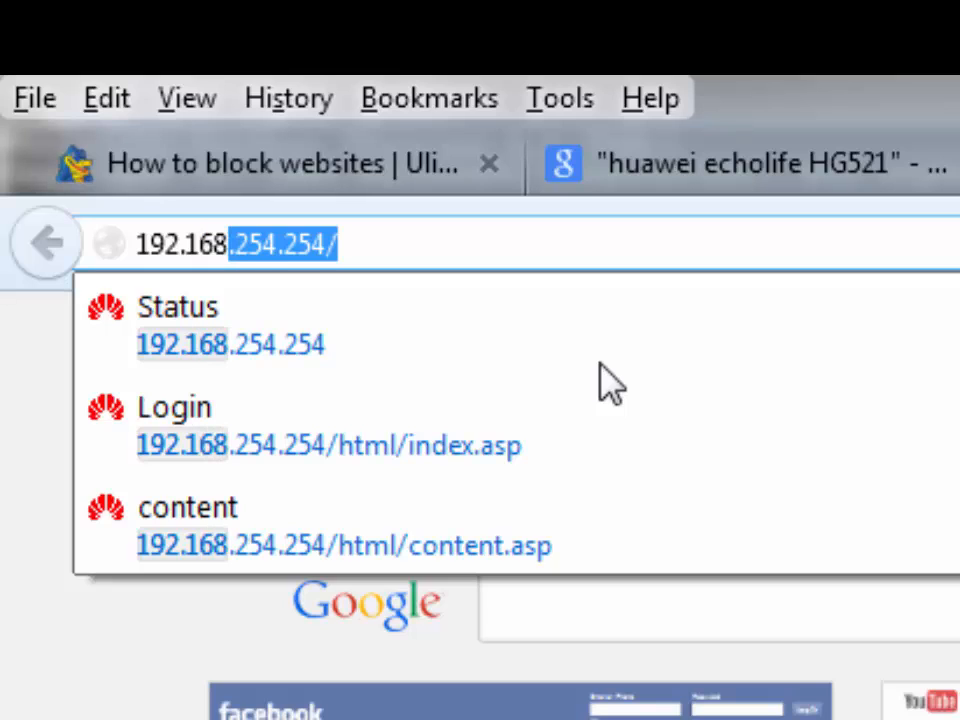
pyautogui.press('Return')
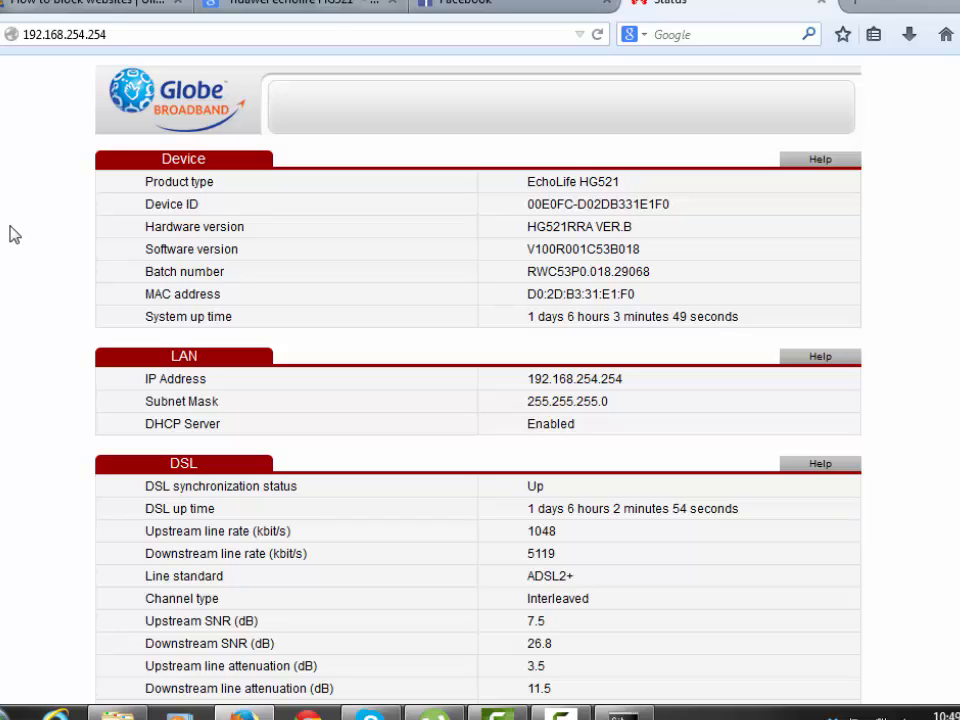
# Go to the router's Setup login and sign in with the router username and password.
pyautogui.scroll(-6, 12, 236)
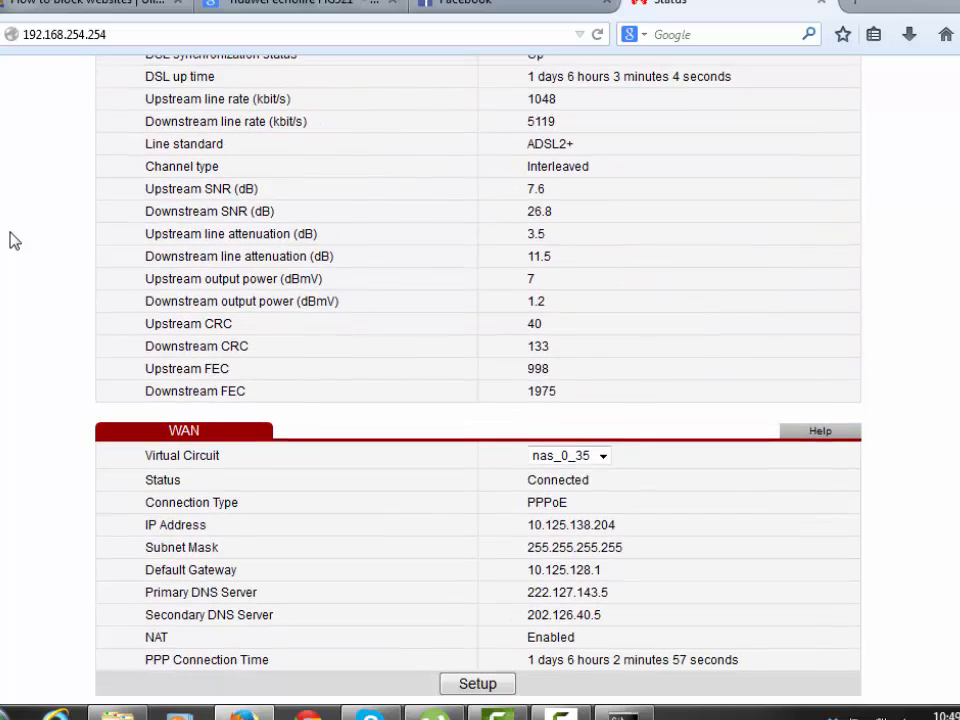
pyautogui.click(476, 684)
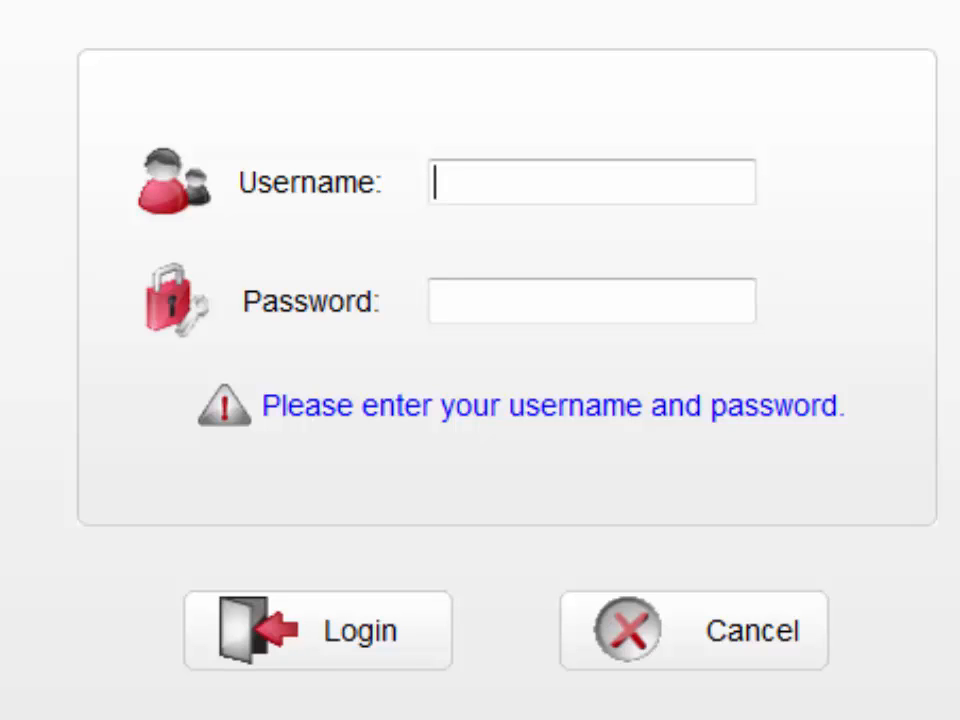
pyautogui.write('user')
pyautogui.press('Tab')
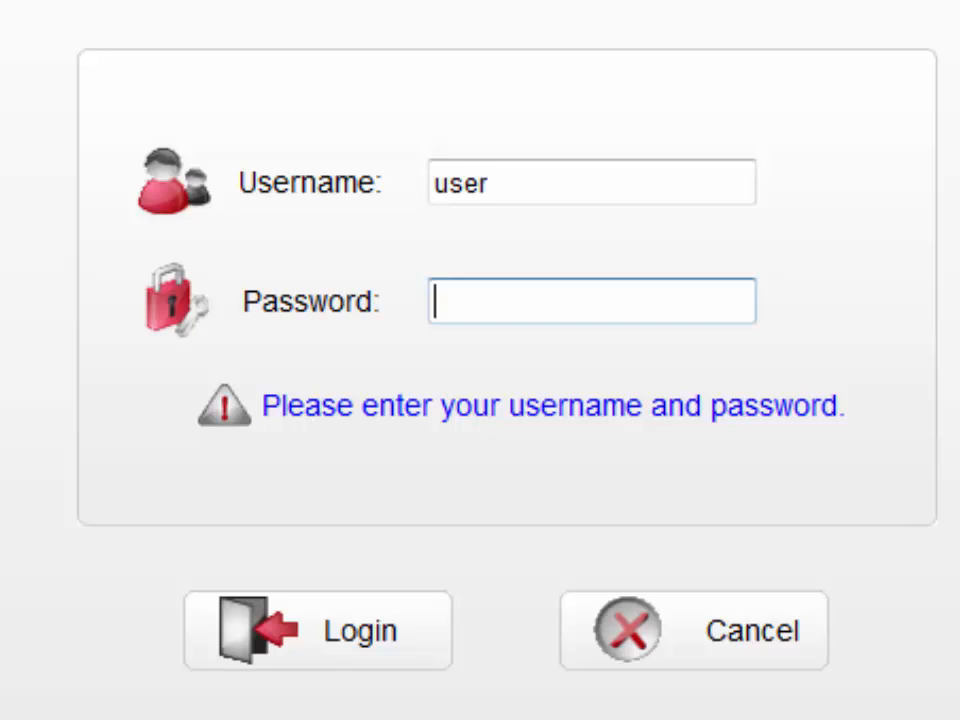
pyautogui.write('user')
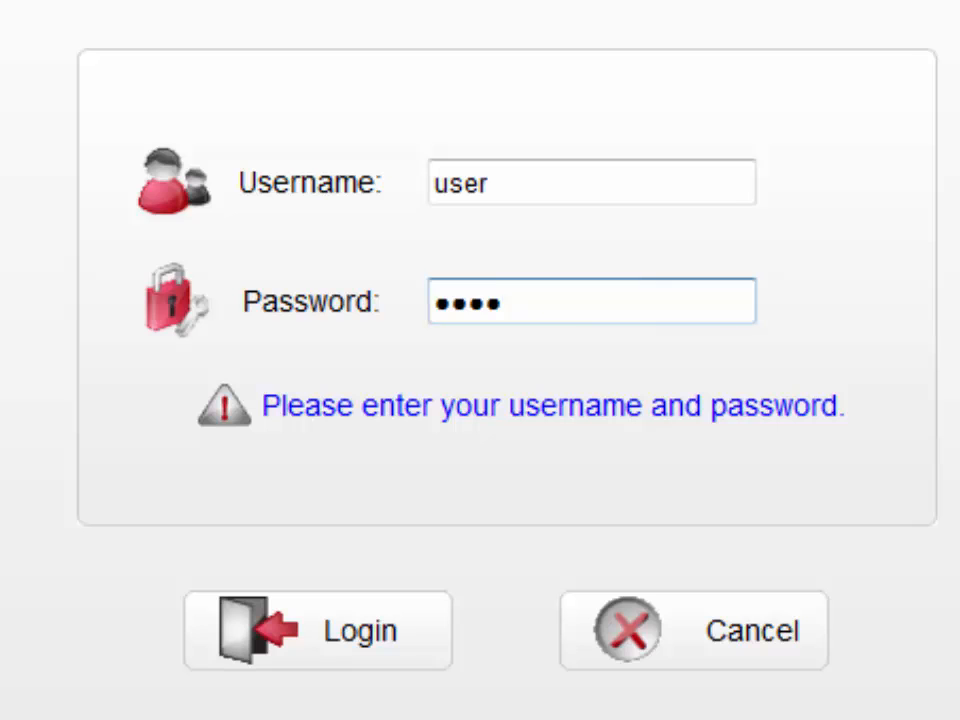
pyautogui.click(362, 632)
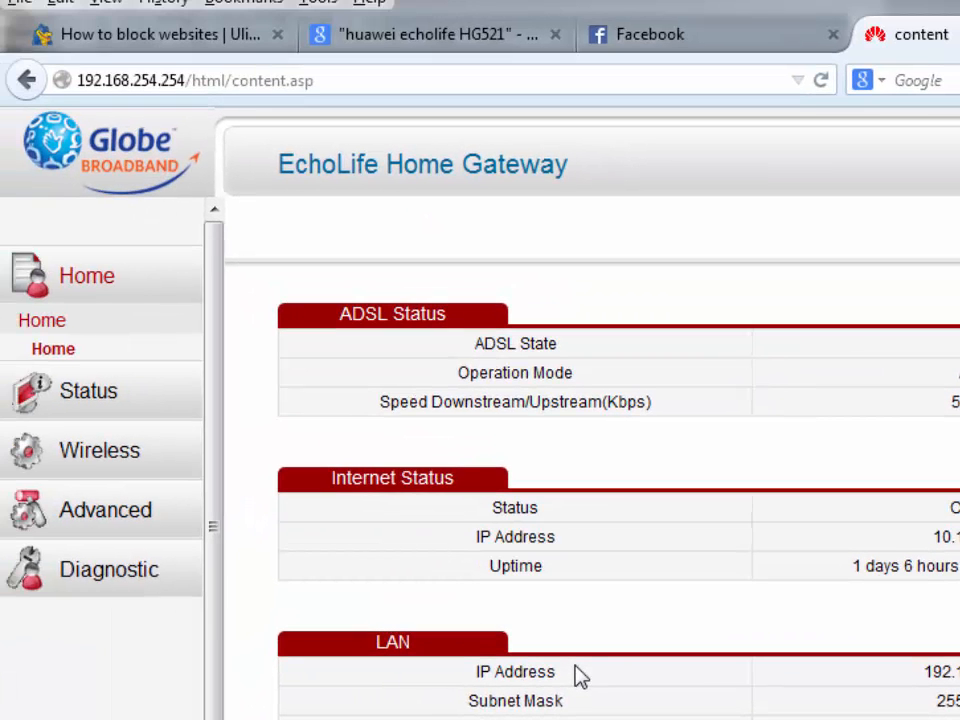
# Go to Advanced > Security Management > Firewall, select URL filtering and focus the URL field.
pyautogui.click(95, 522)
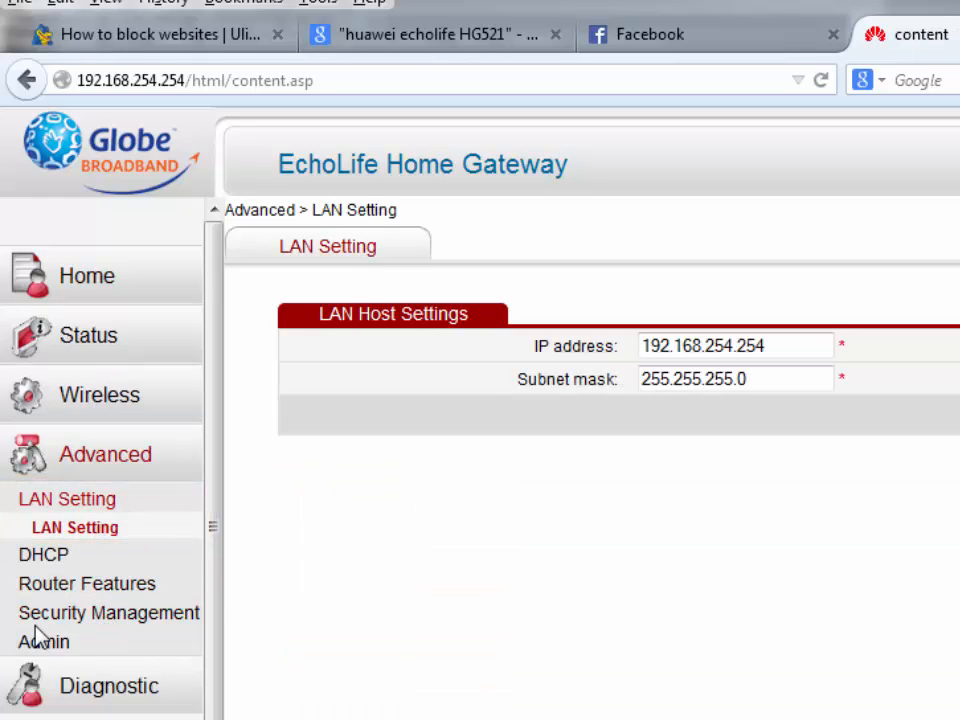
pyautogui.click(150, 614)
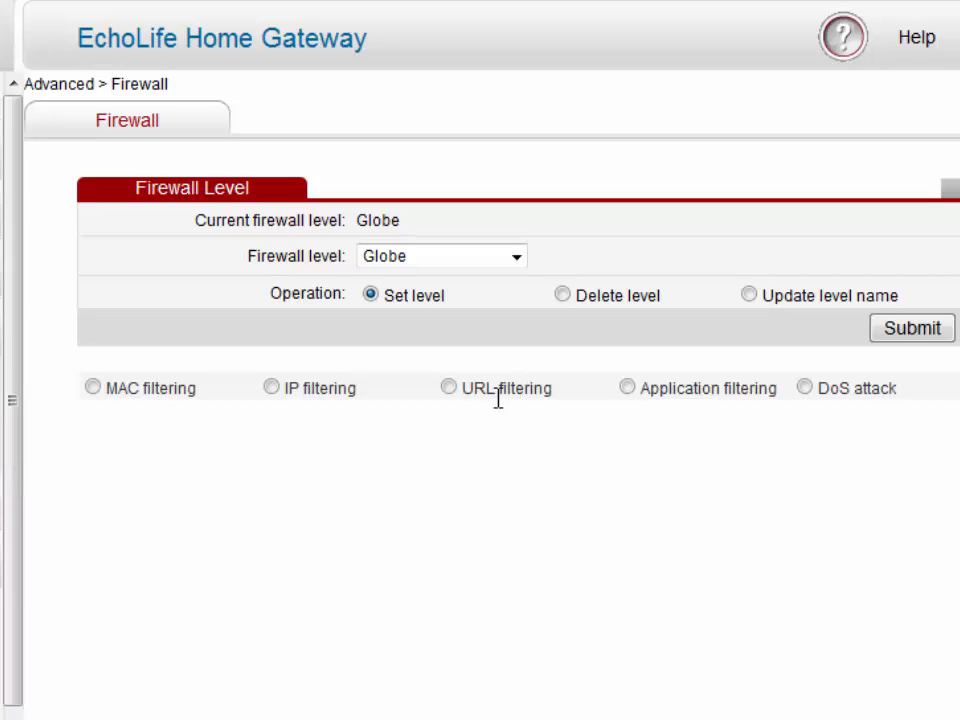
pyautogui.click(449, 389)
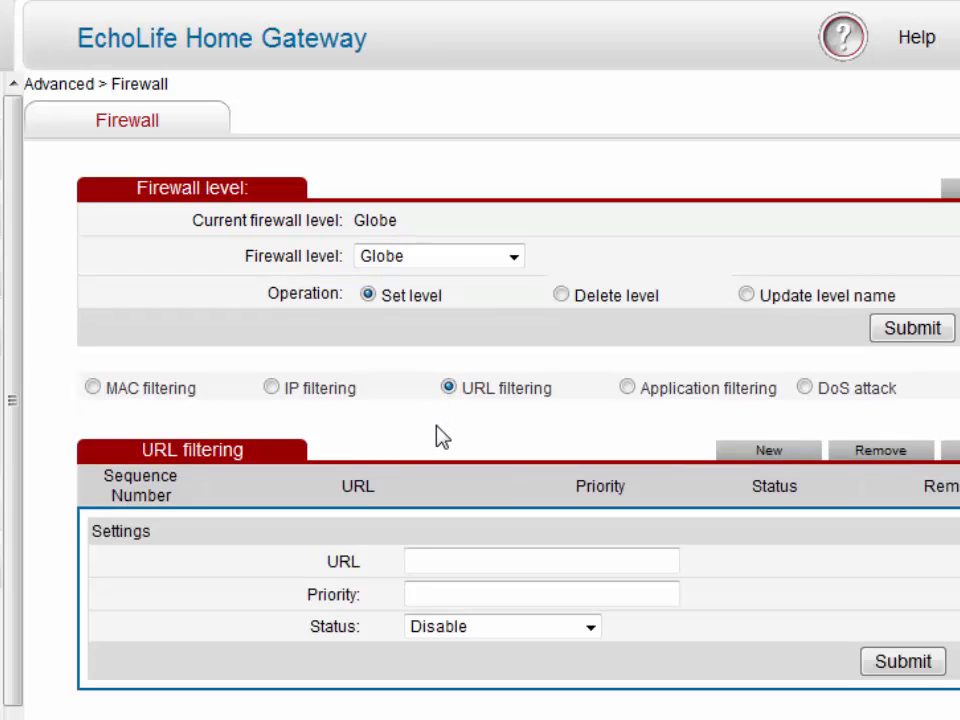
pyautogui.click(459, 561)
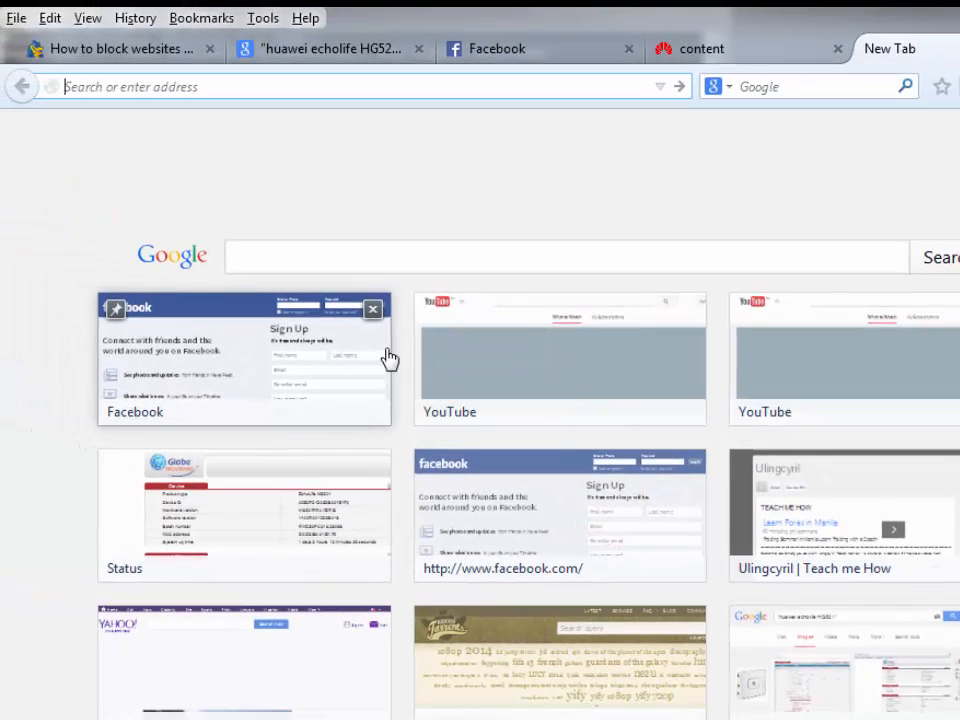
pyautogui.write('www,')
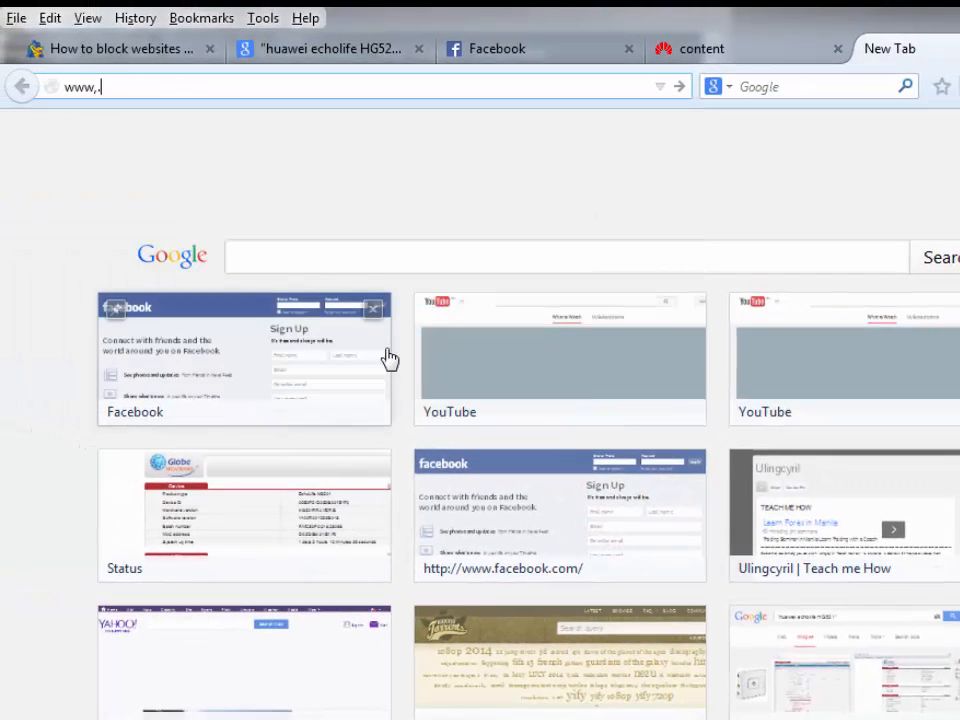
pyautogui.press('BackSpace')
pyautogui.write('.youtube.com')
pyautogui.press('Return')
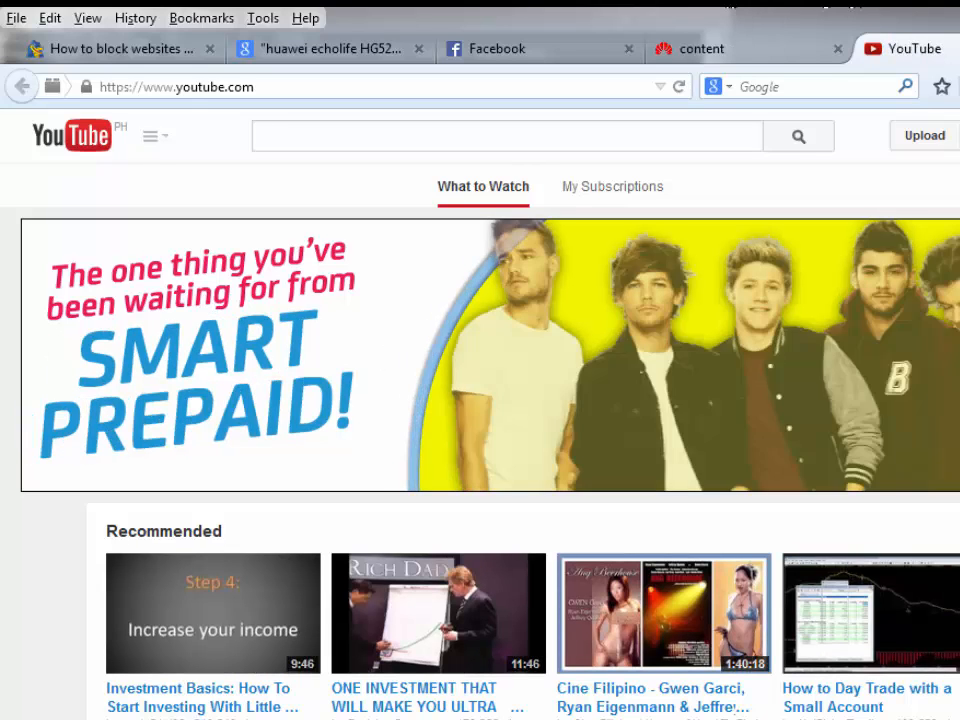
pyautogui.hotkey('ctrl', 'w')
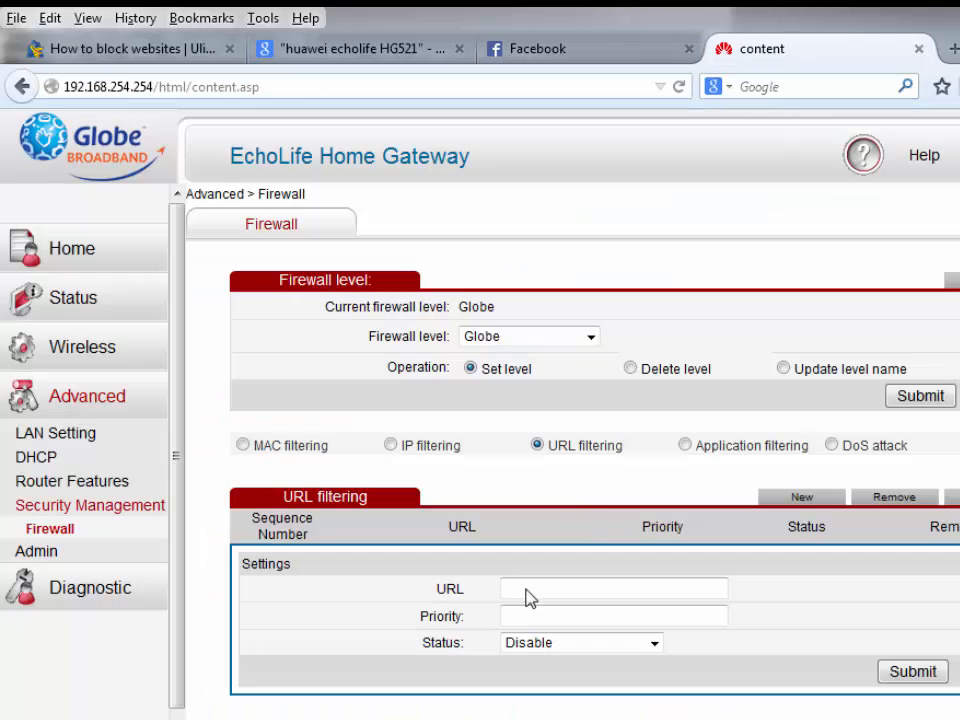
pyautogui.click(577, 594)
pyautogui.write('www.yout')
pyautogui.write('ube')
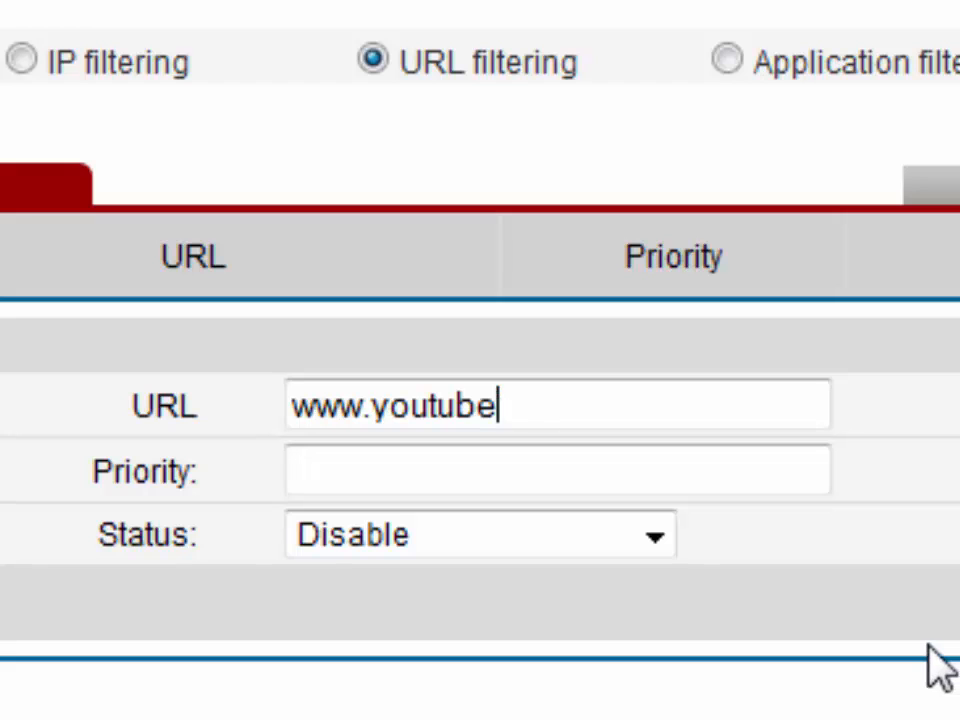
pyautogui.write('.com')
pyautogui.press('Tab')
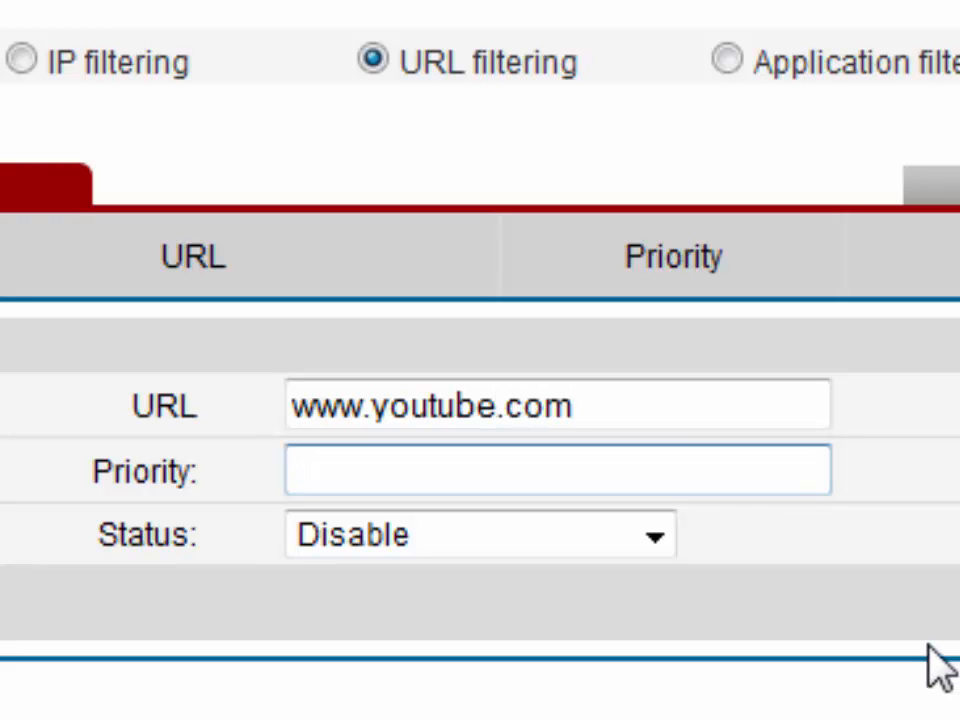
pyautogui.write('1')
pyautogui.click(565, 540)
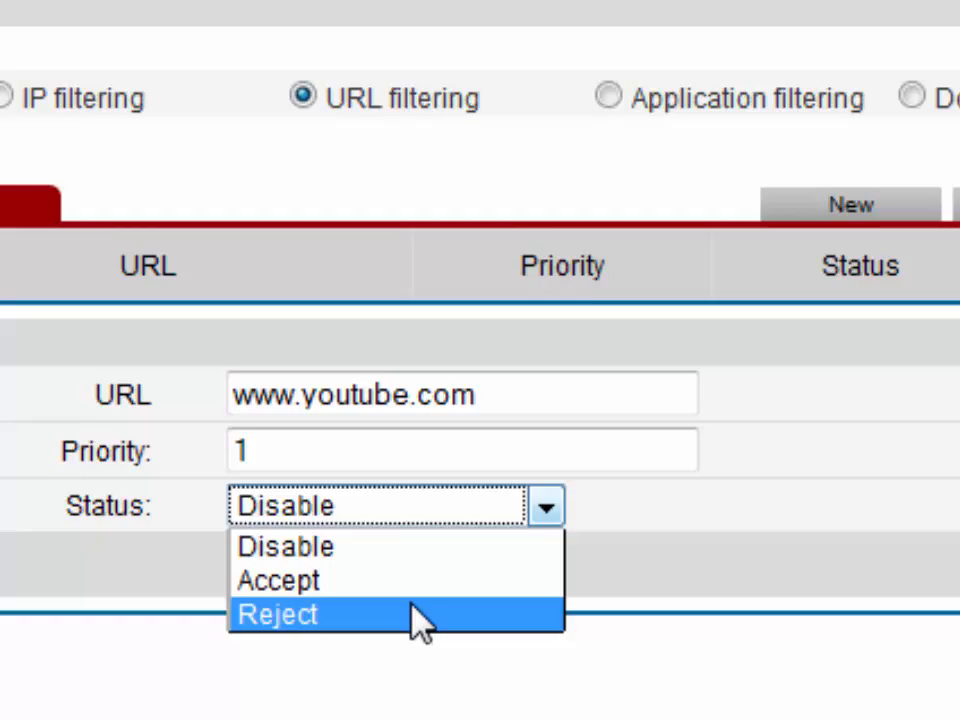
pyautogui.click(420, 615)
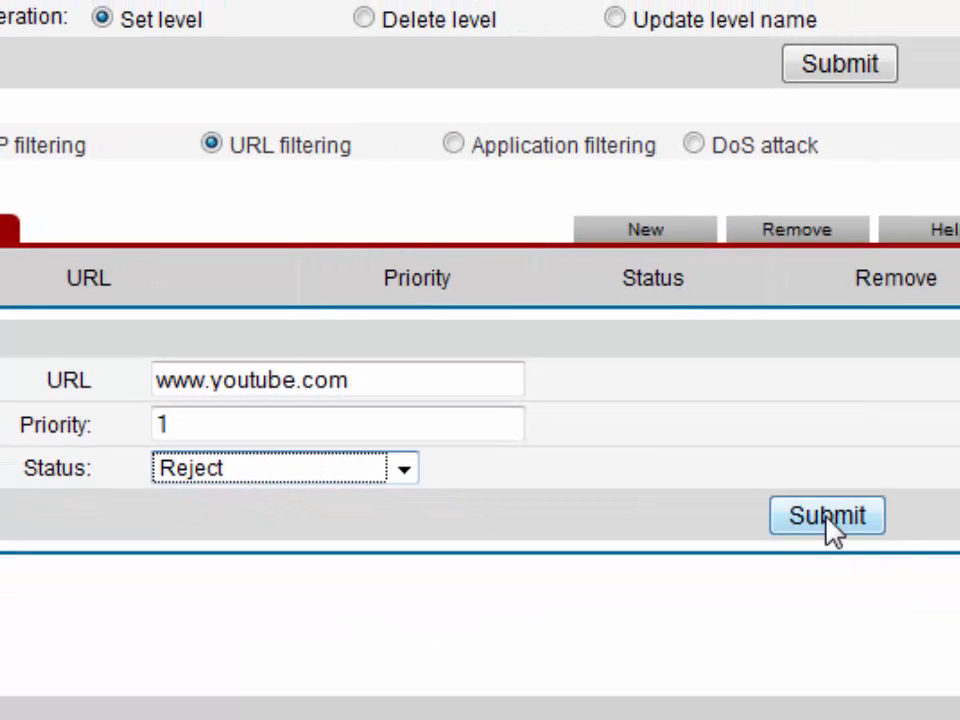
pyautogui.click(828, 526)
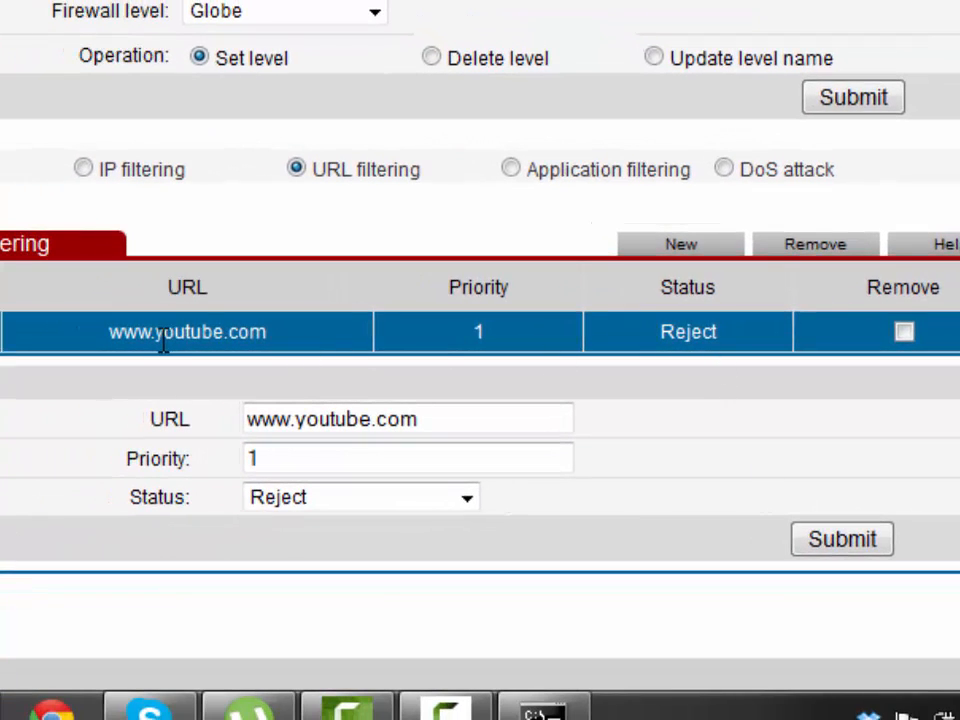
pyautogui.hotkey('ctrl', 't')
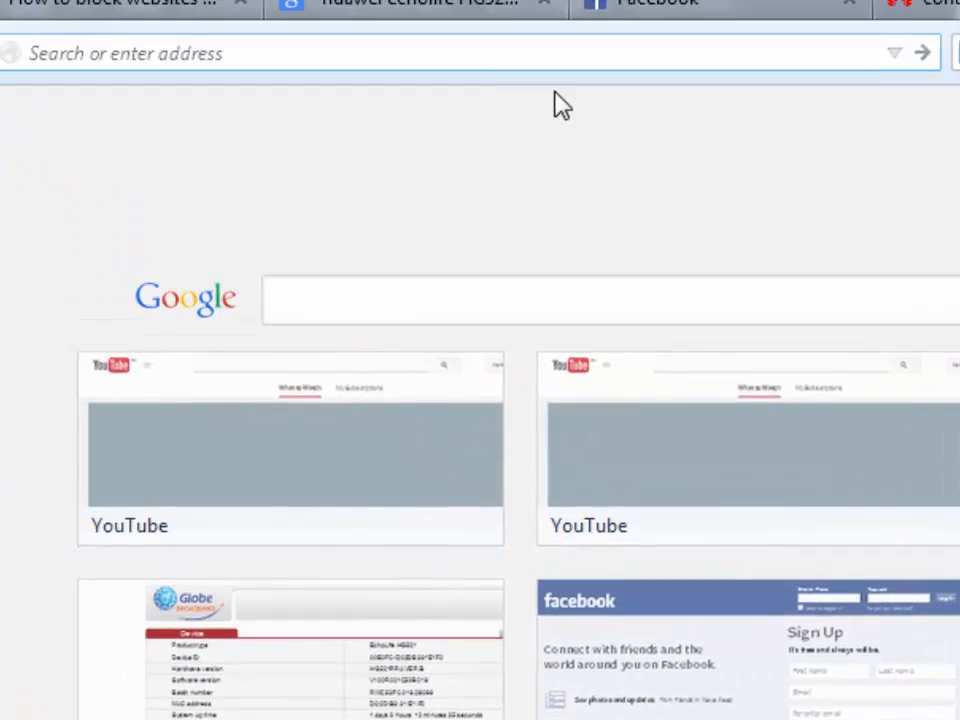
pyautogui.write('ww')
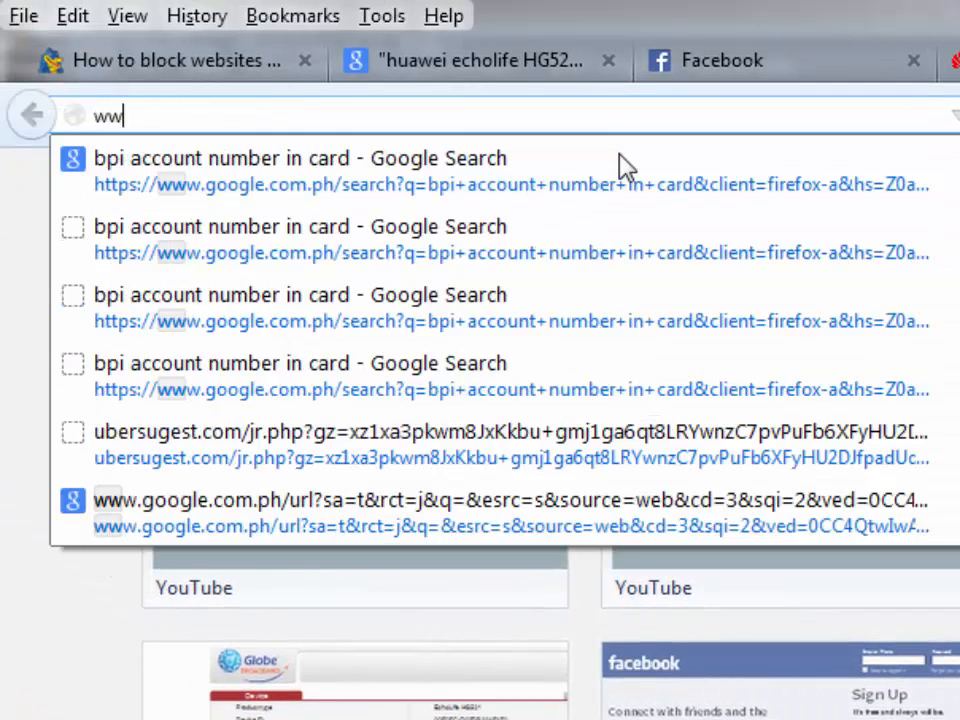
pyautogui.write('w.youtube.com/')
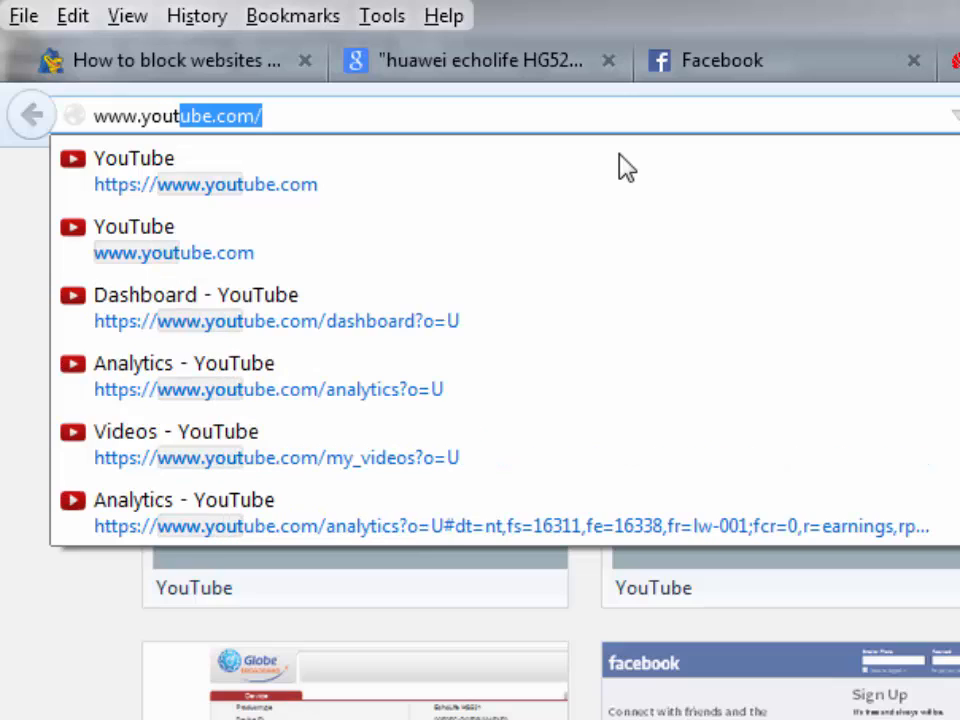
pyautogui.press('Return')
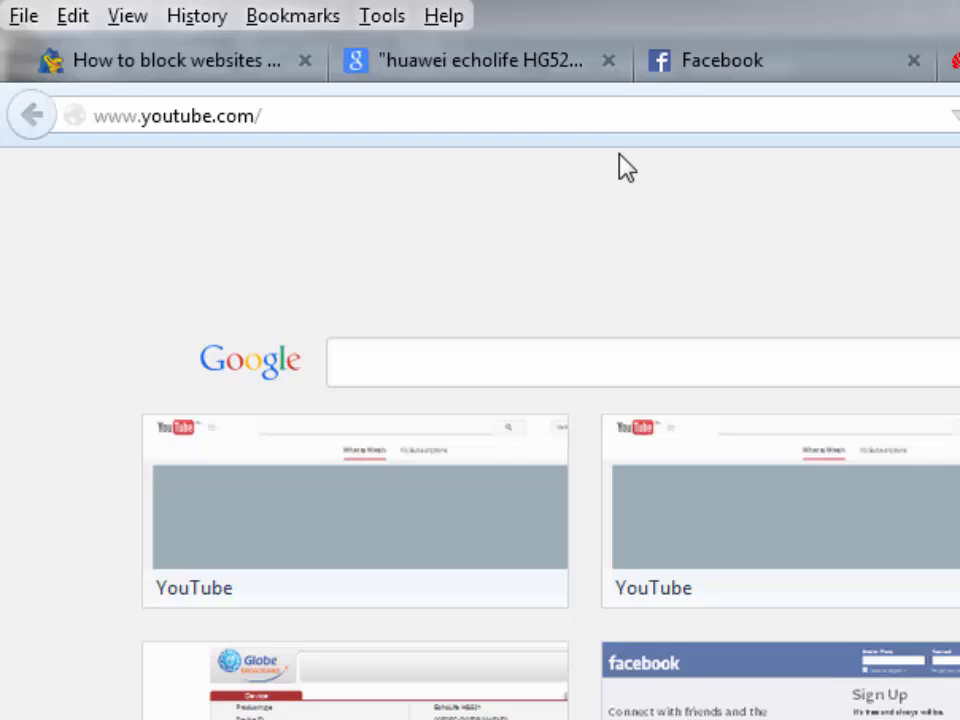
# Move between the open tabs and settle back on the router's firewall page.
pyautogui.click(955, 60)
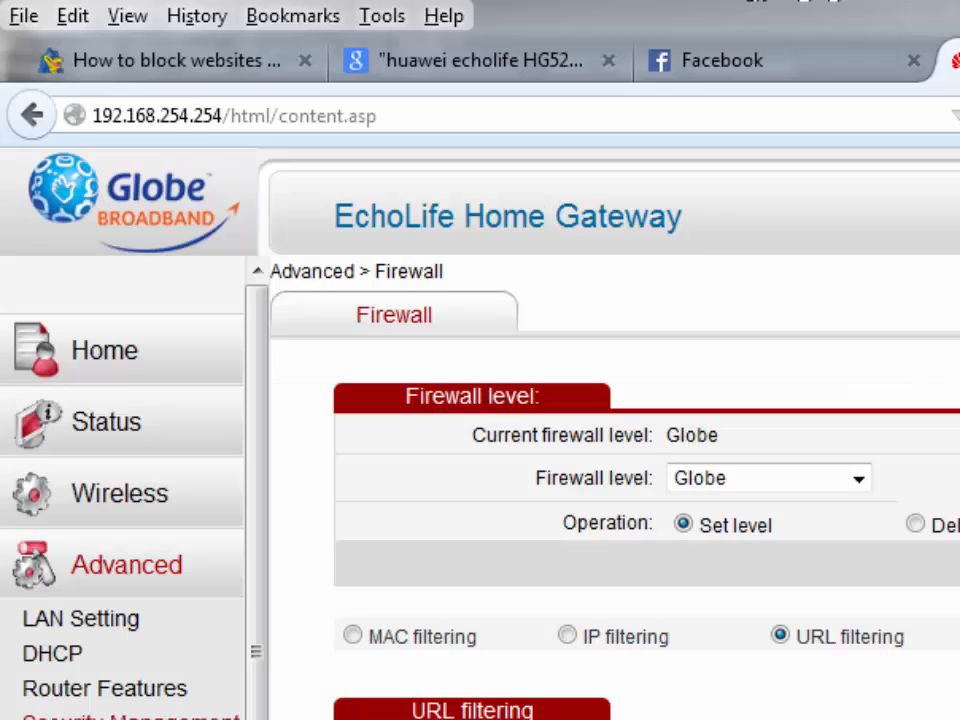
pyautogui.click(514, 72)
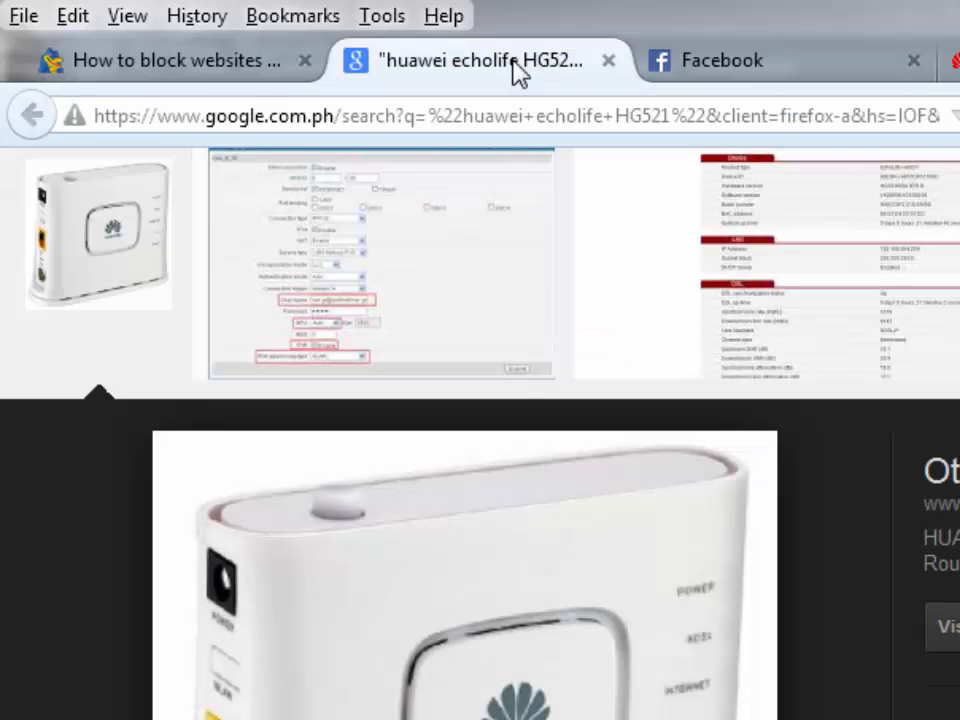
pyautogui.click(955, 60)
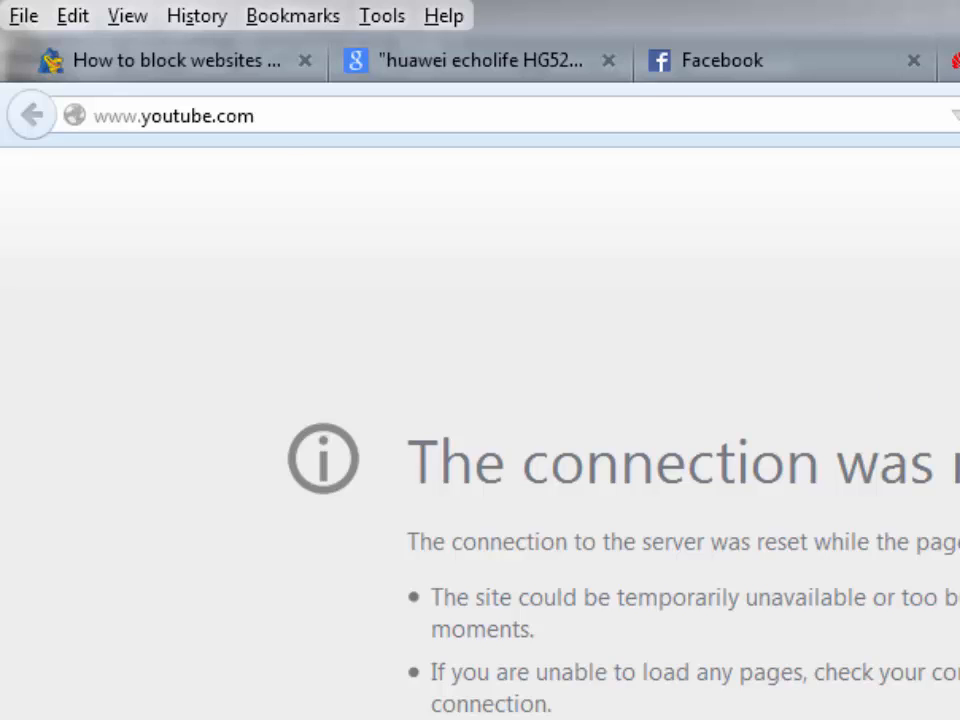
pyautogui.click(285, 110)
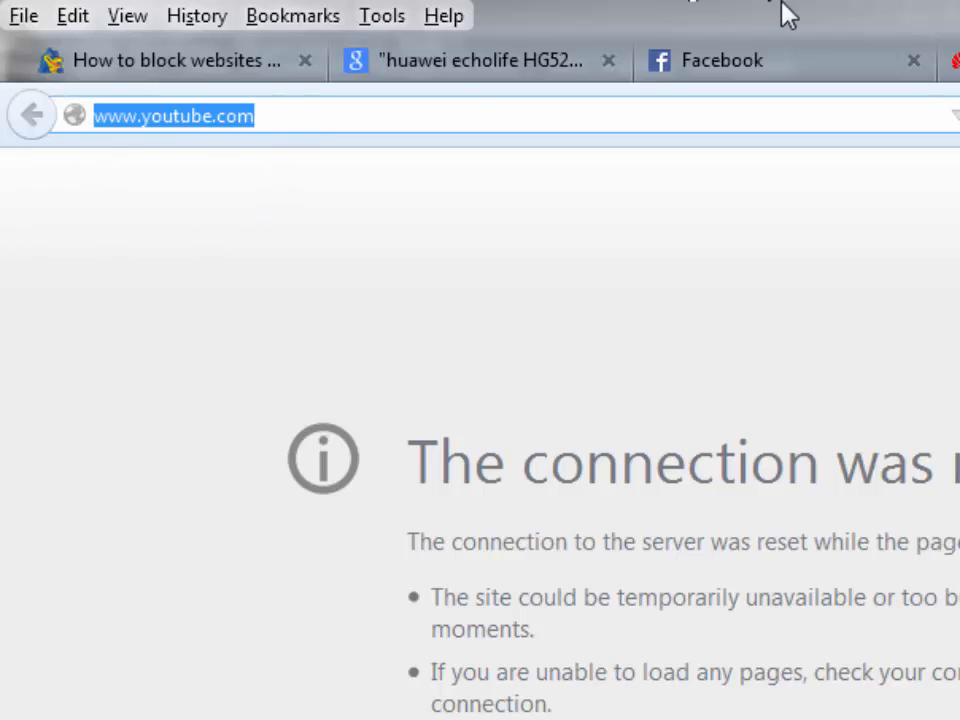
pyautogui.click(956, 61)
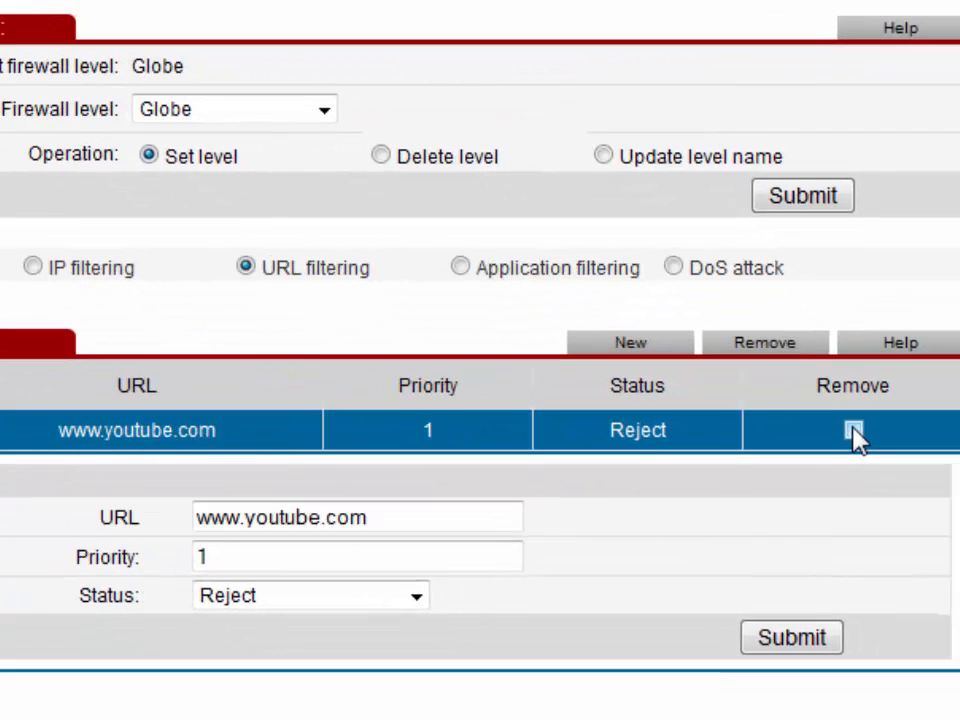
pyautogui.click(853, 430)
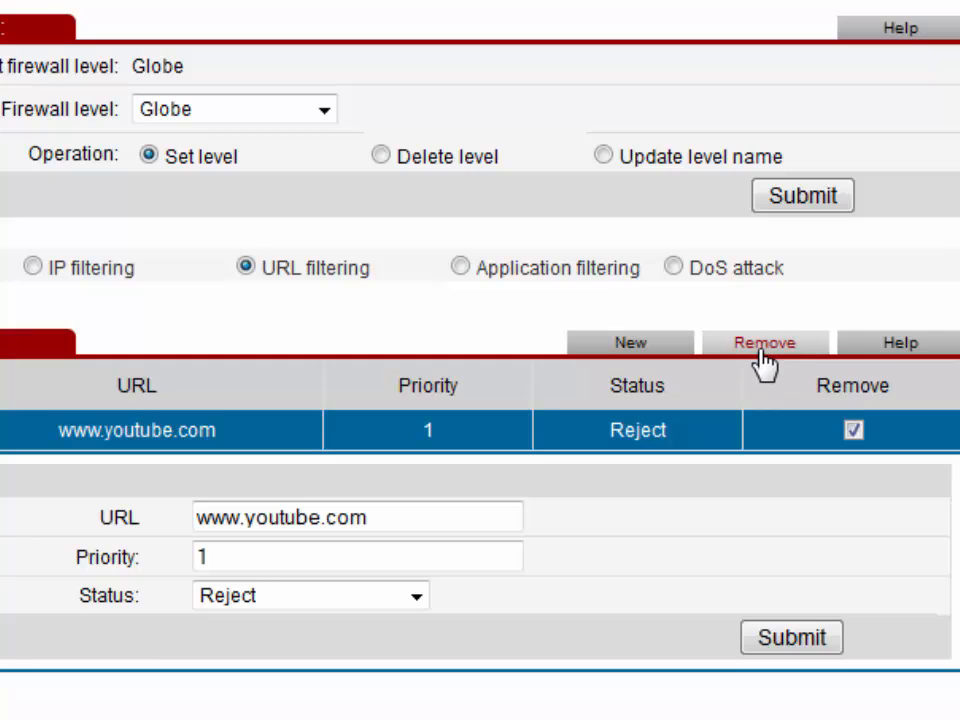
pyautogui.click(763, 347)
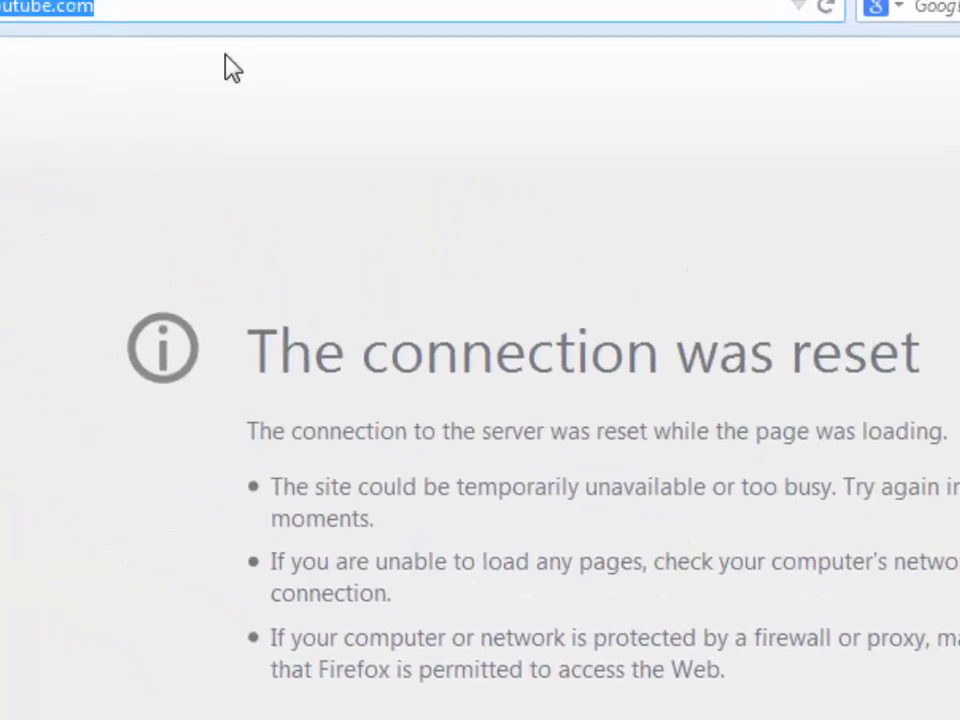
pyautogui.write('www.y')
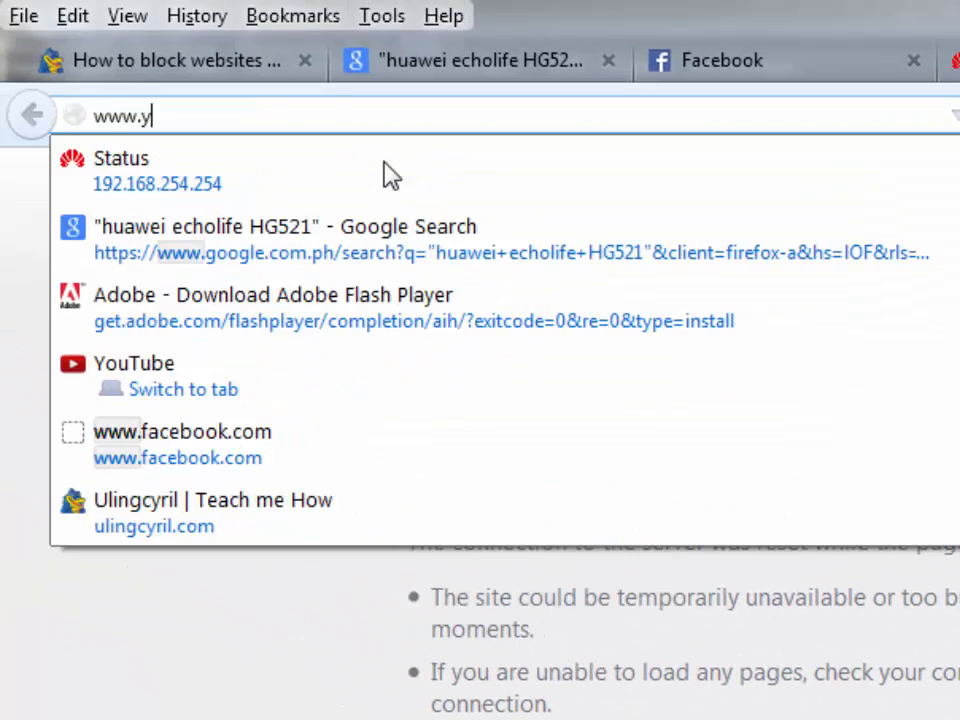
pyautogui.write('outube.com')
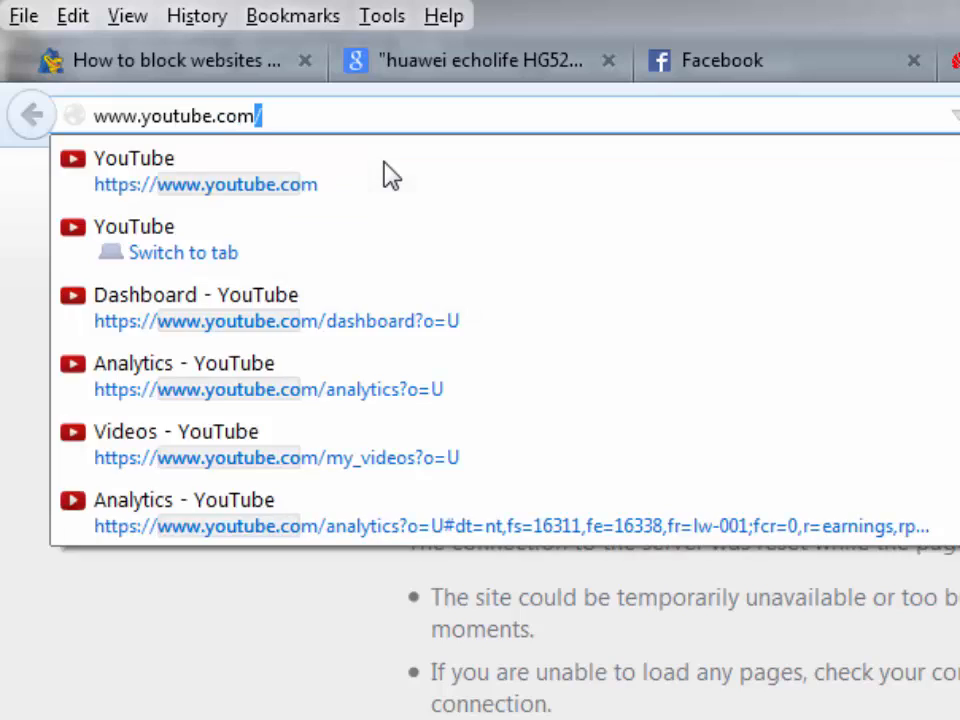
pyautogui.press('Return')
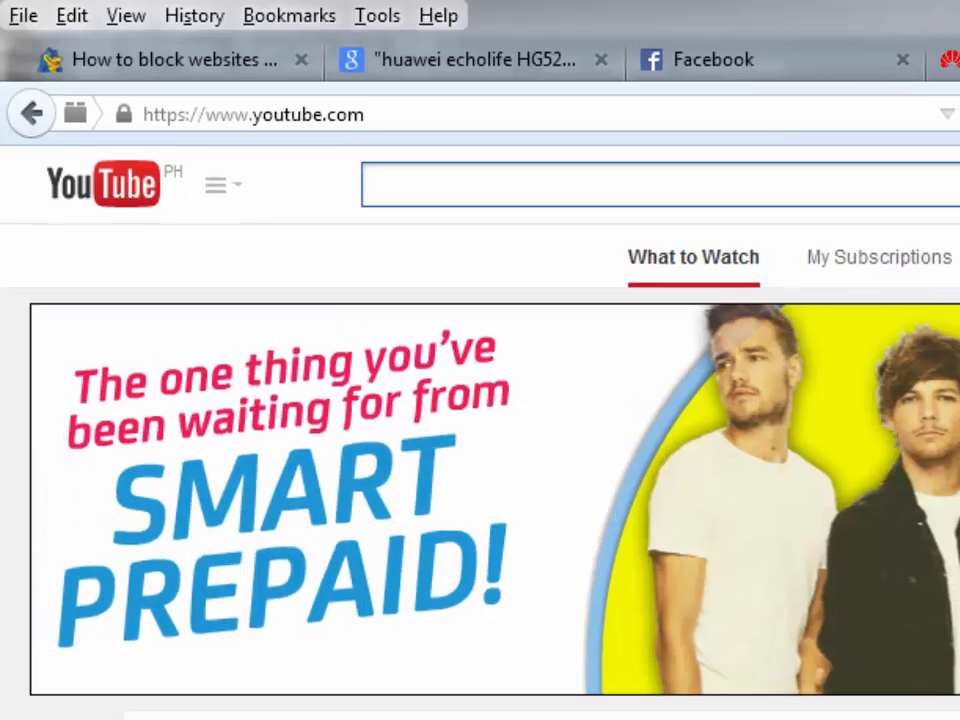
pyautogui.click(880, 52)
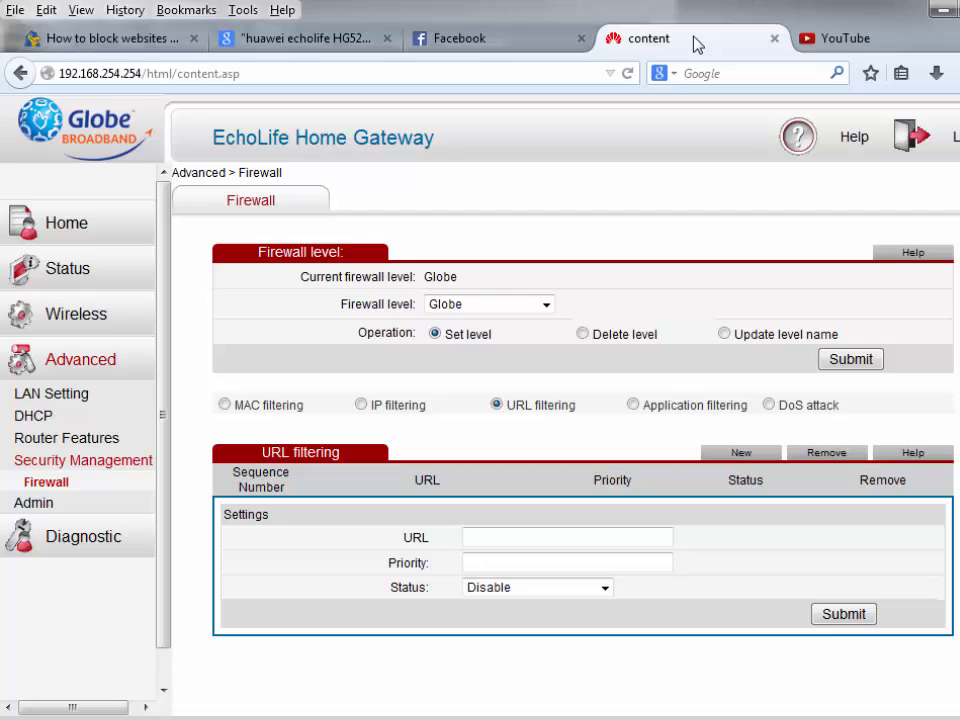